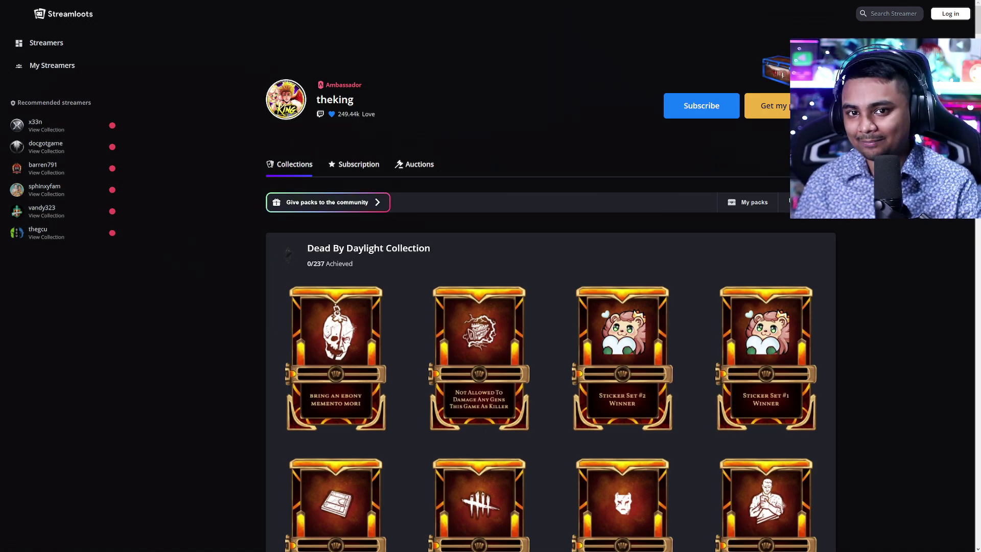
# Log in to the creator dashboard and open the Marathon timer settings.
pyautogui.click(949, 15)
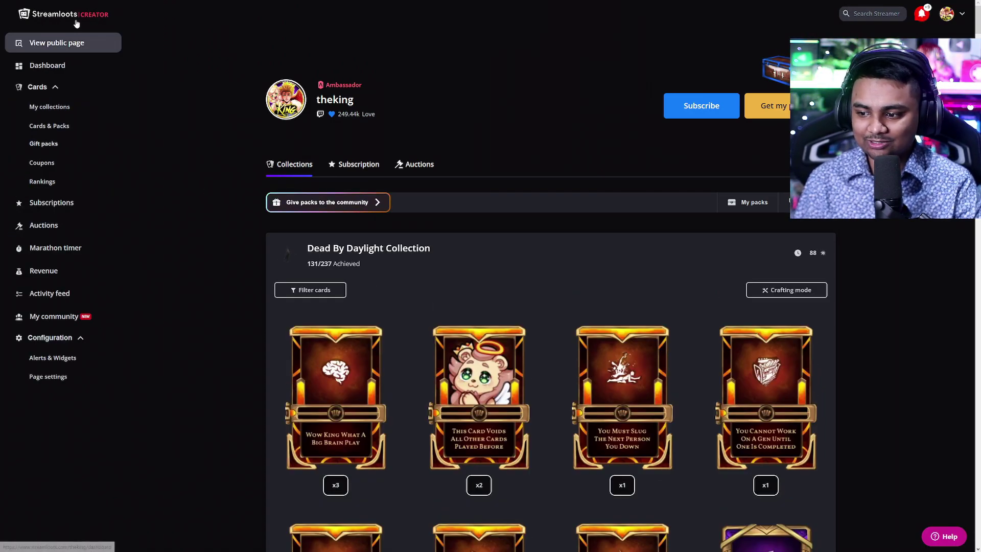
pyautogui.click(98, 256)
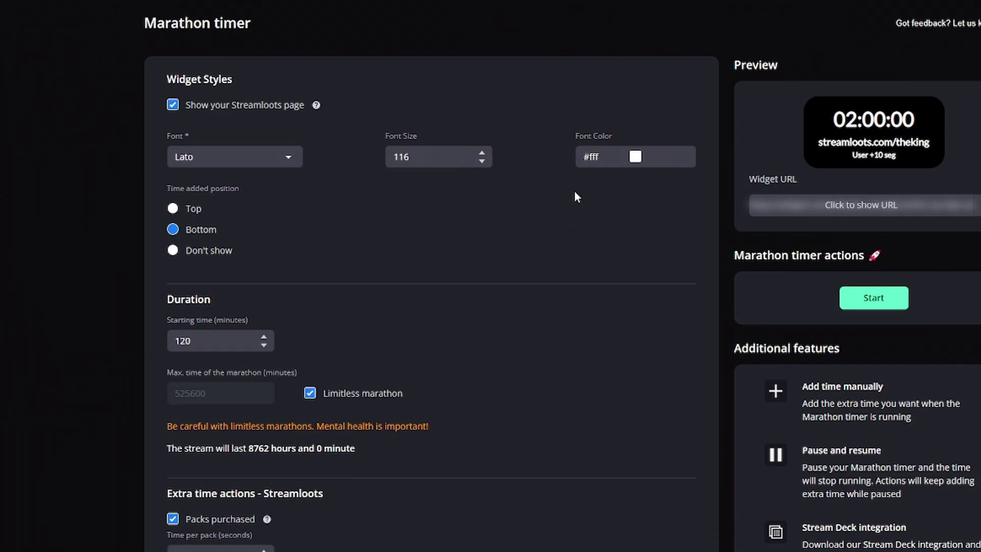
# Set the timer font to Nunito after trying Open Sans, Poppins and Oswald.
pyautogui.click(250, 167)
pyautogui.click(237, 199)
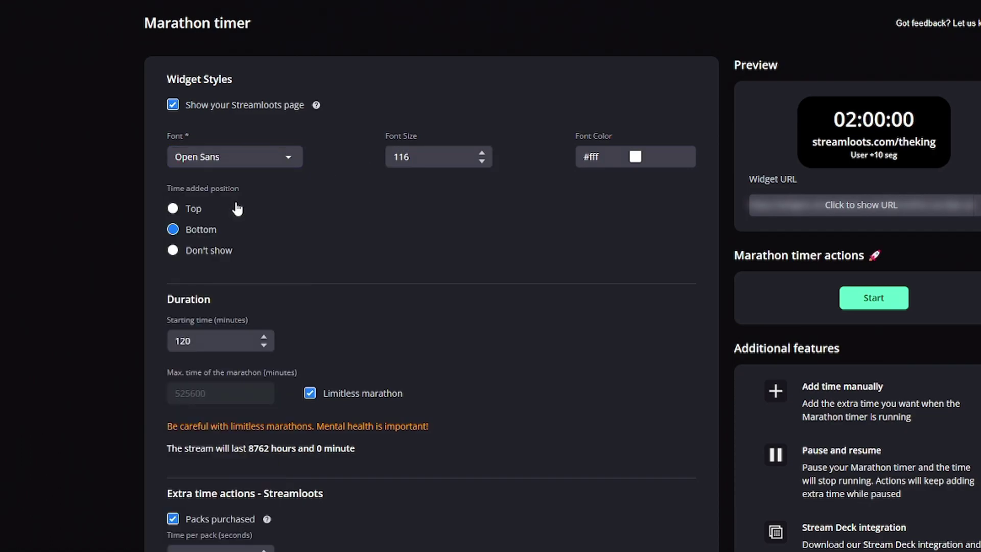
pyautogui.click(249, 161)
pyautogui.click(237, 282)
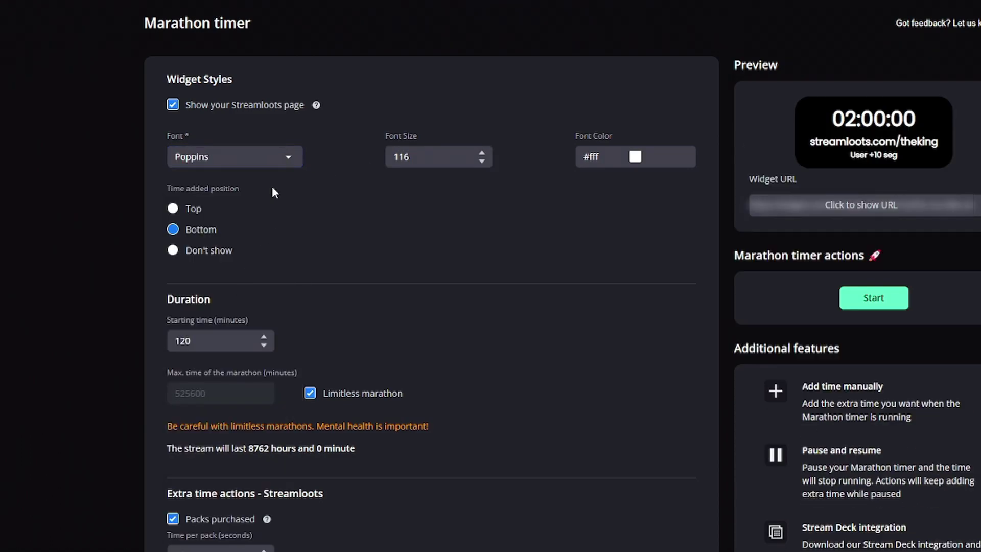
pyautogui.click(254, 156)
pyautogui.click(245, 349)
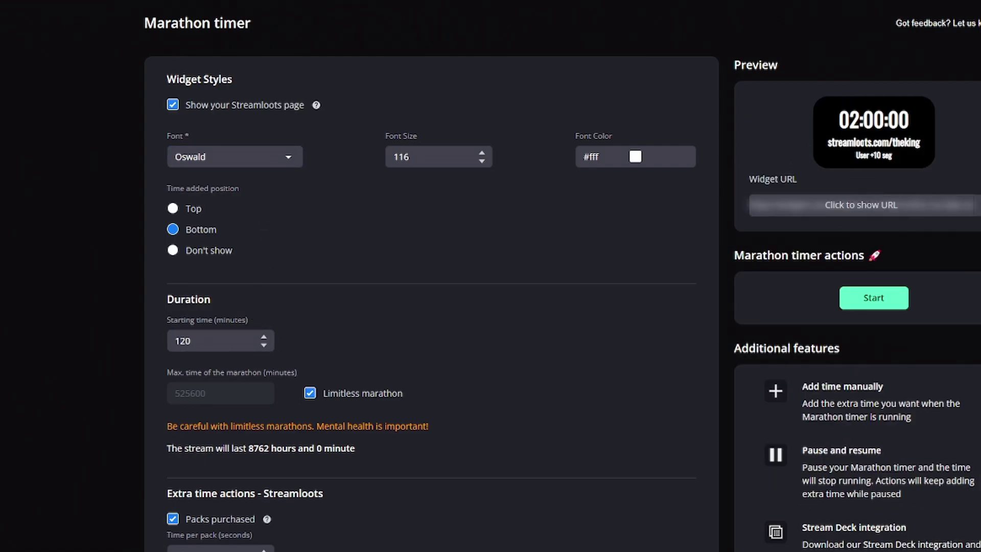
pyautogui.click(290, 165)
pyautogui.click(234, 471)
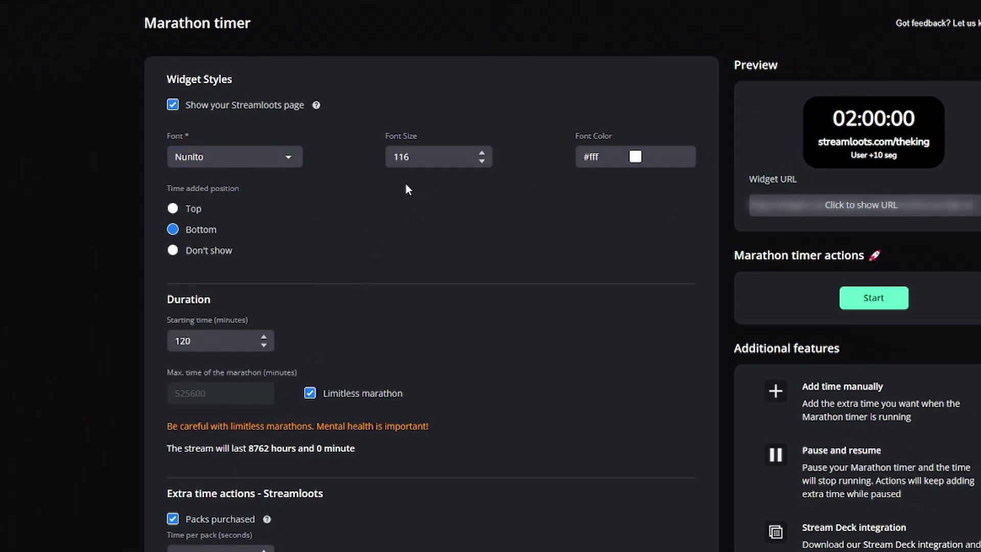
# Set the font size to 120 and the font colour to pale green #d5ffd4.
pyautogui.press('BackSpace')
pyautogui.press('BackSpace')
pyautogui.write('2')
pyautogui.click(595, 156)
pyautogui.hotkey('ctrl', 'a')
pyautogui.write('#ff0000')
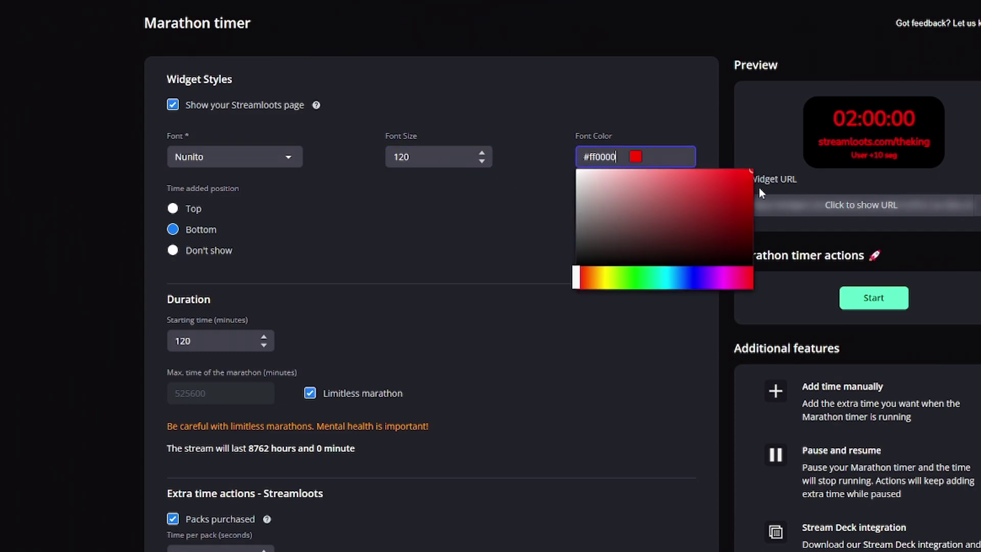
pyautogui.click(634, 278)
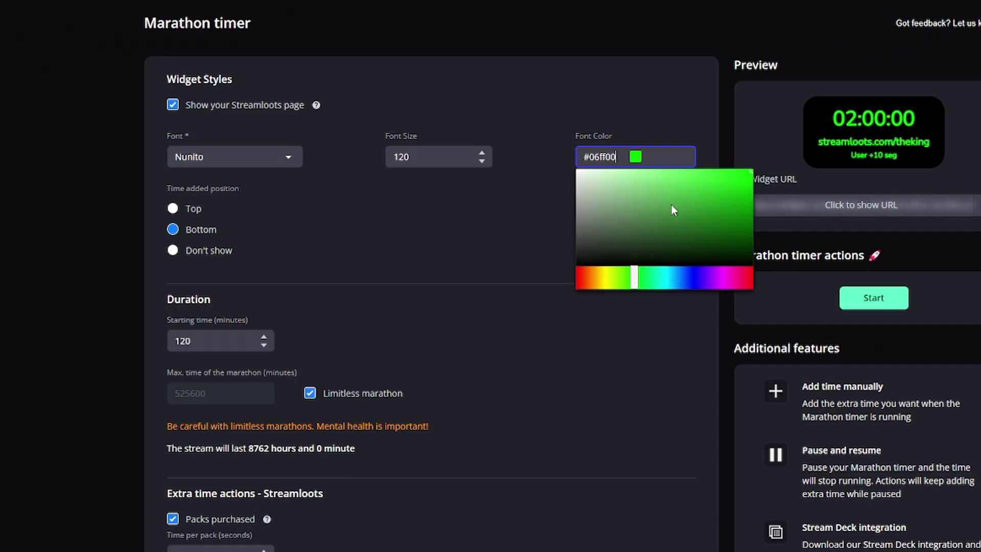
pyautogui.click(607, 170)
# Set the time-added position to Top, above the timer.
pyautogui.click(510, 208)
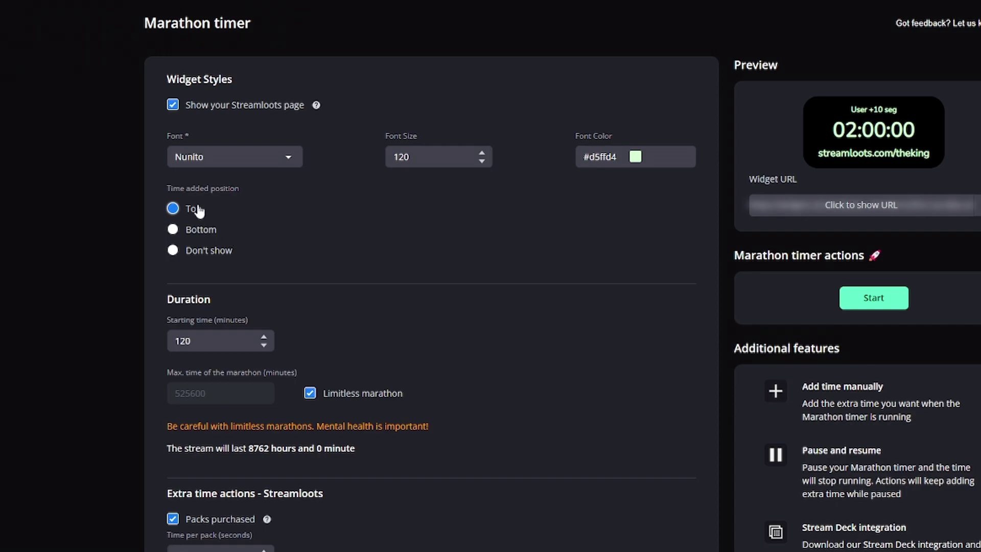
pyautogui.click(197, 234)
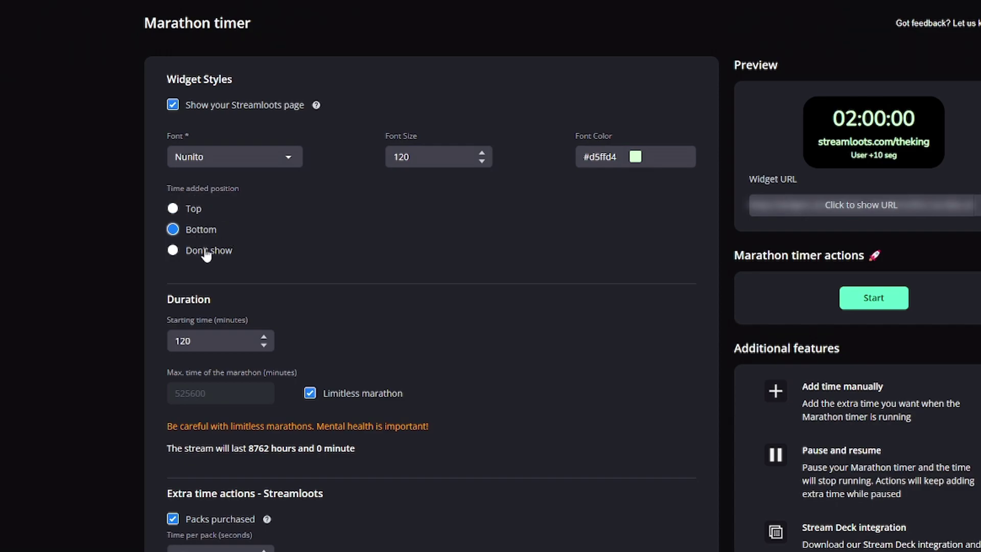
pyautogui.click(206, 252)
pyautogui.click(200, 212)
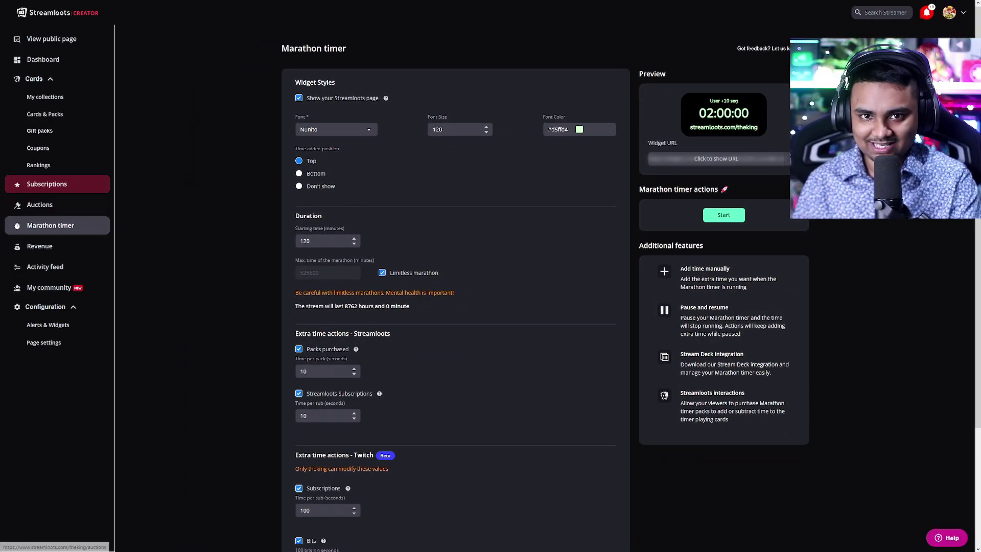
pyautogui.click(327, 240)
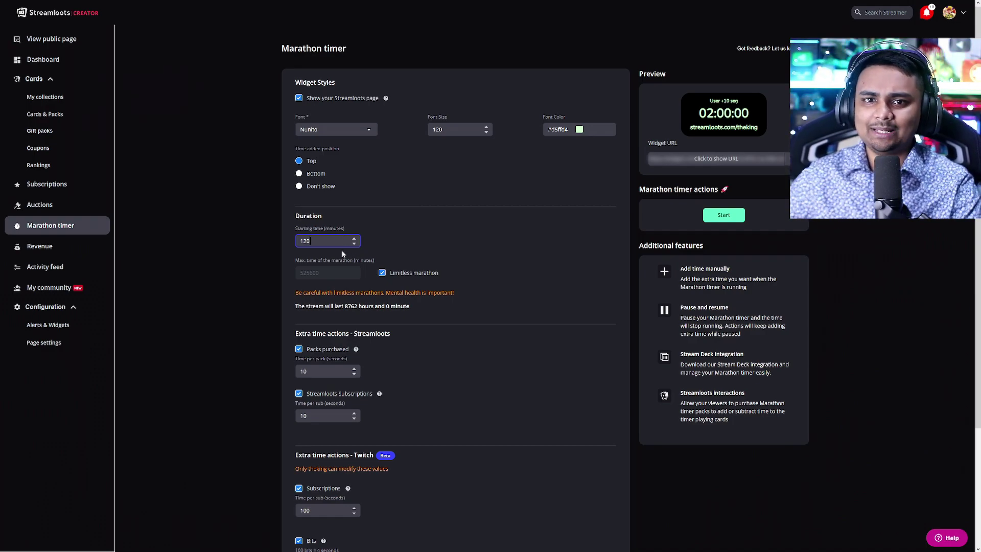
# Set the marathon starting time to 60 minutes.
pyautogui.hotkey('ctrl', 'a')
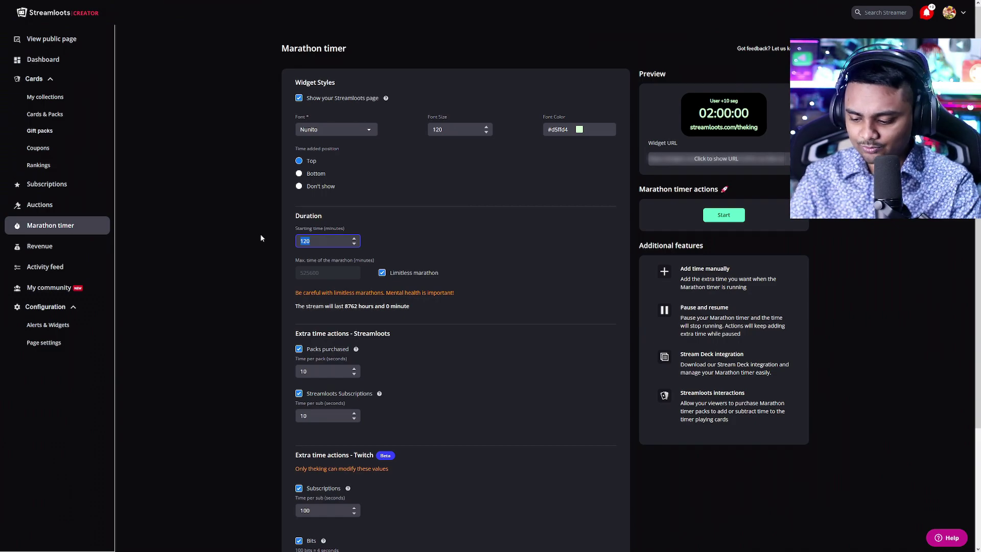
pyautogui.write('60')
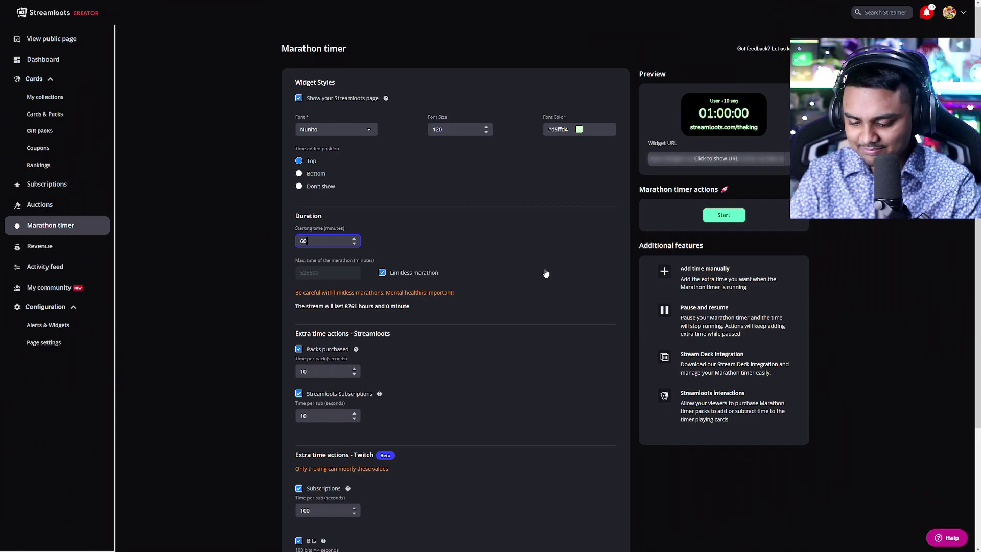
pyautogui.click(546, 273)
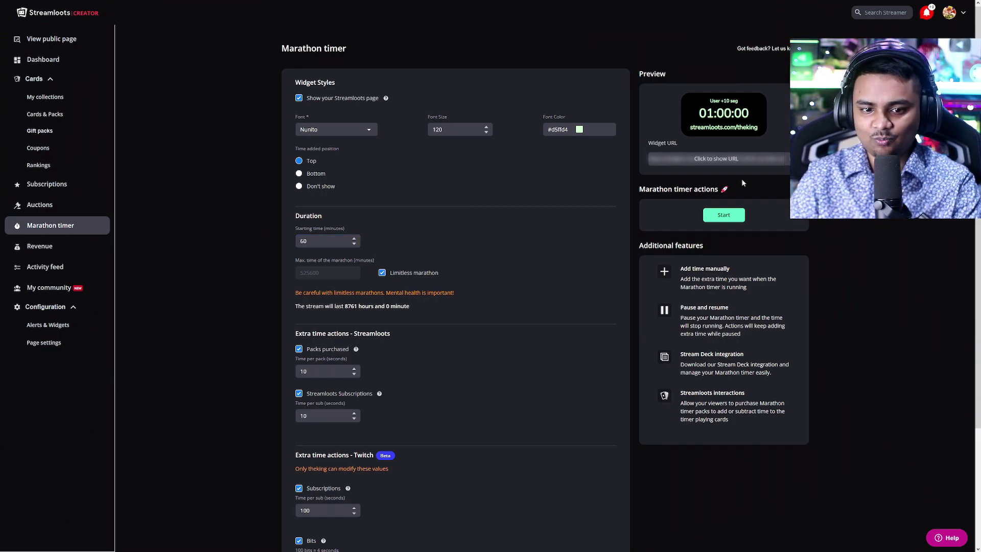
# Turn off limitless marathon and set the maximum marathon time to 1000 minutes.
pyautogui.click(422, 274)
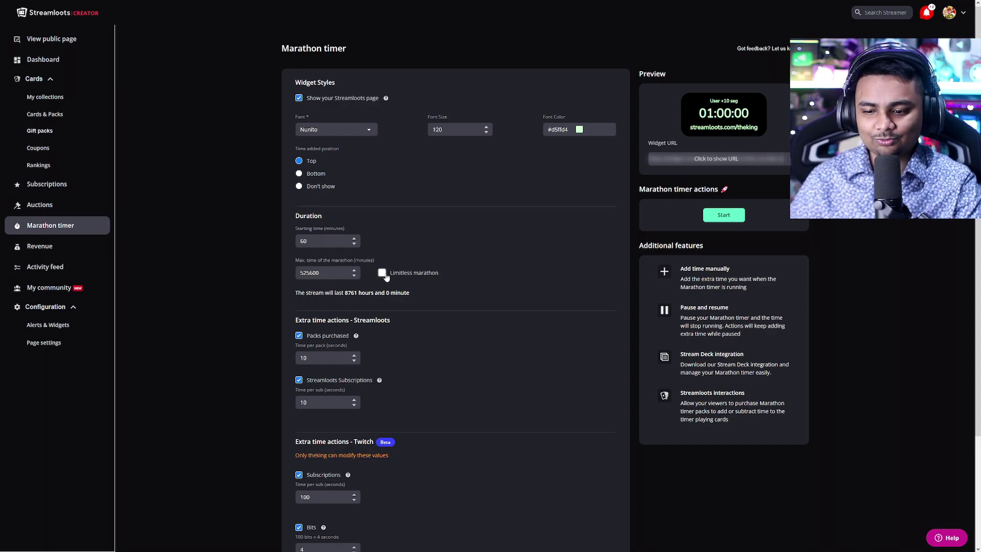
pyautogui.click(329, 269)
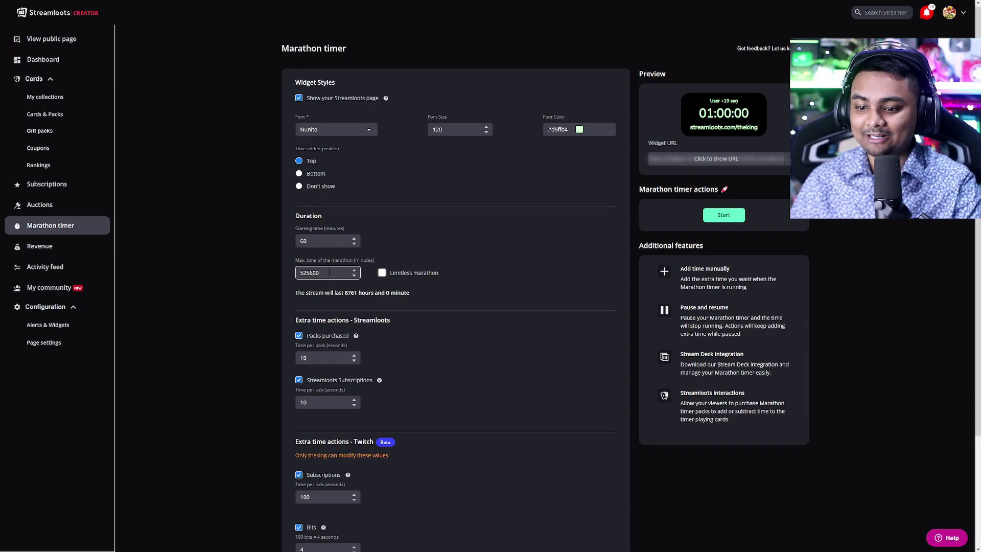
pyautogui.doubleClick(311, 271)
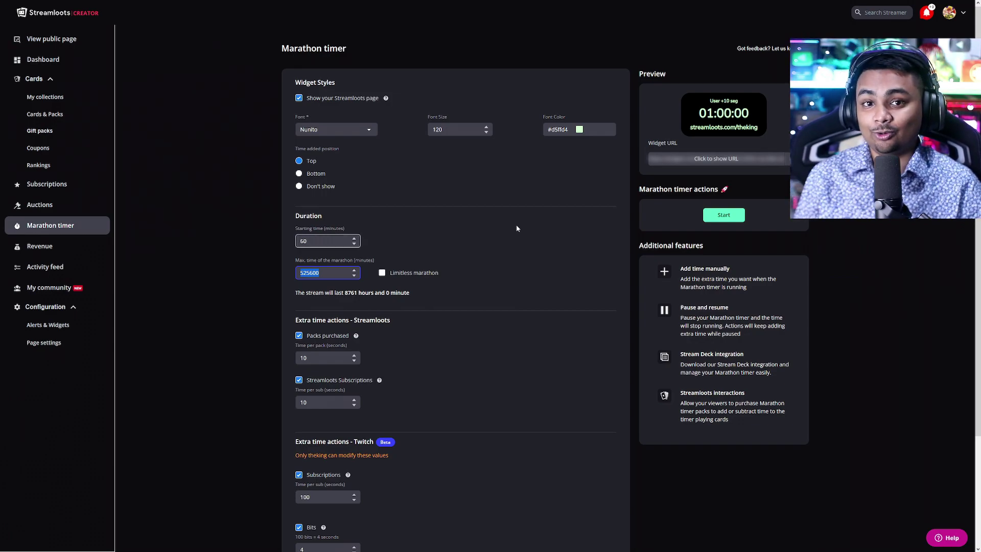
pyautogui.write('120')
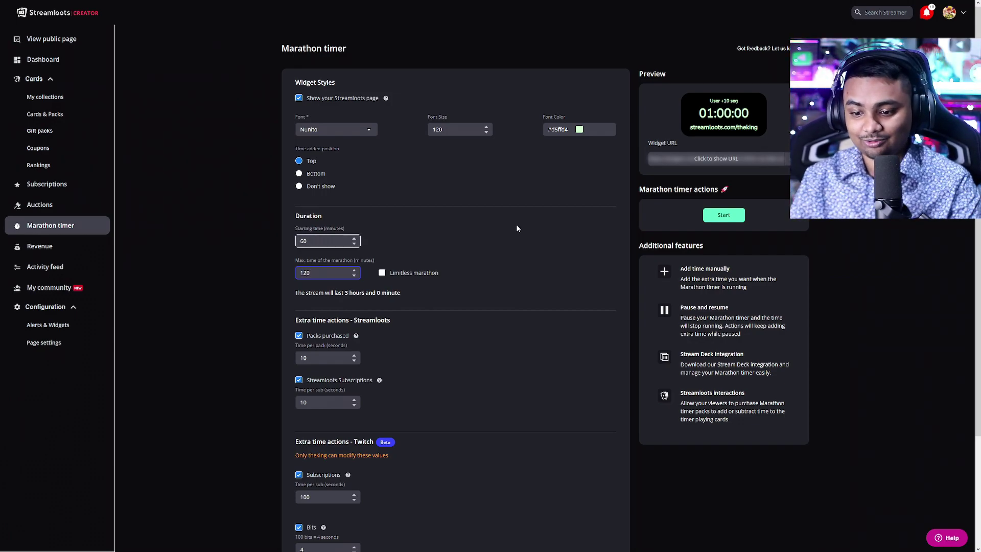
pyautogui.press('Home')
pyautogui.hotkey('shift', 'End')
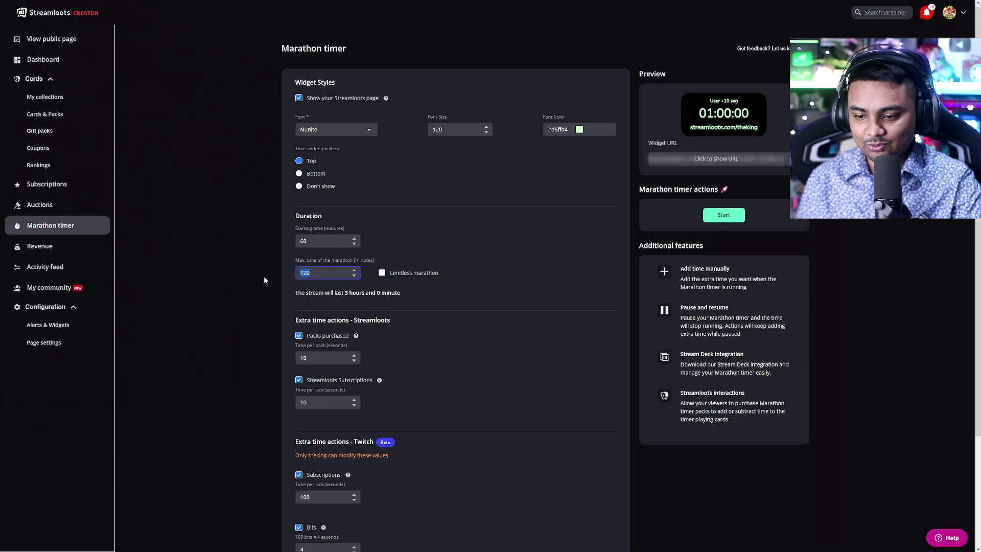
pyautogui.write('10-')
pyautogui.press('BackSpace')
pyautogui.write('00')
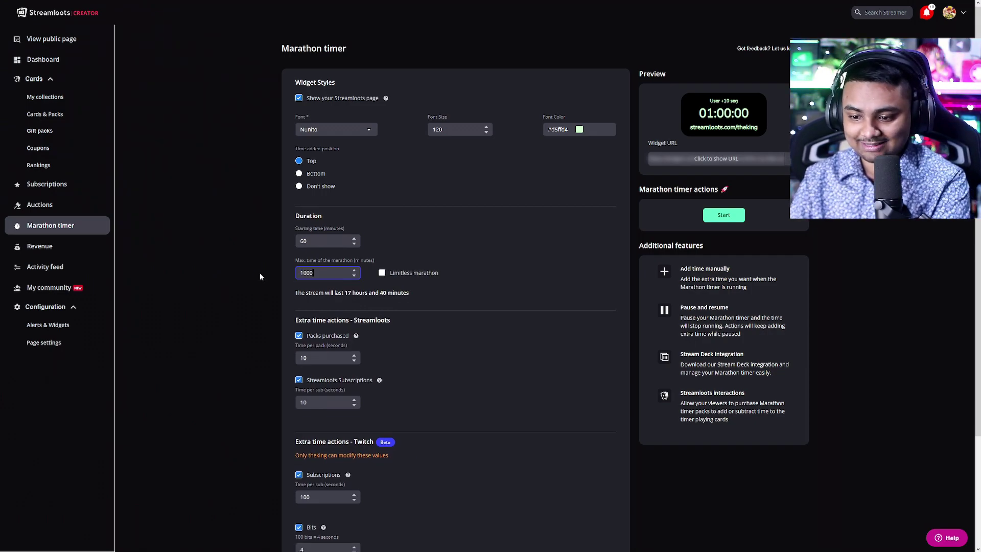
pyautogui.click(343, 302)
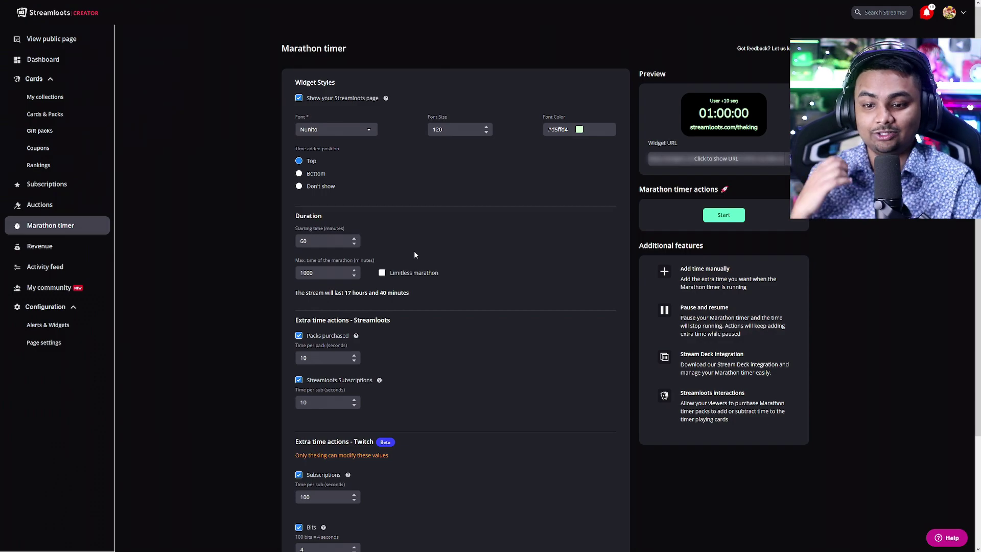
# Set both Streamloots time per pack and time per sub to 60 seconds.
pyautogui.scroll(-1, 510, 320)
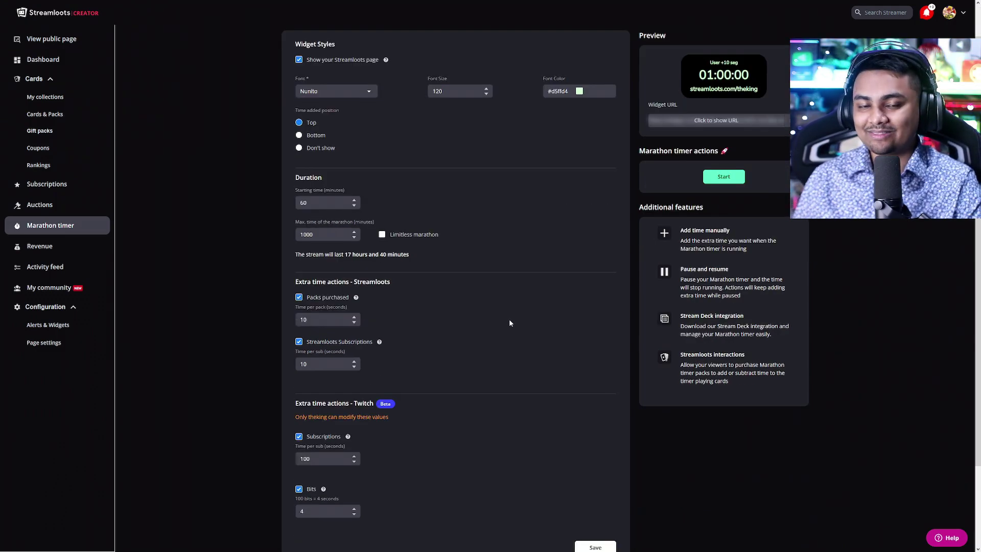
pyautogui.scroll(-3, 510, 319)
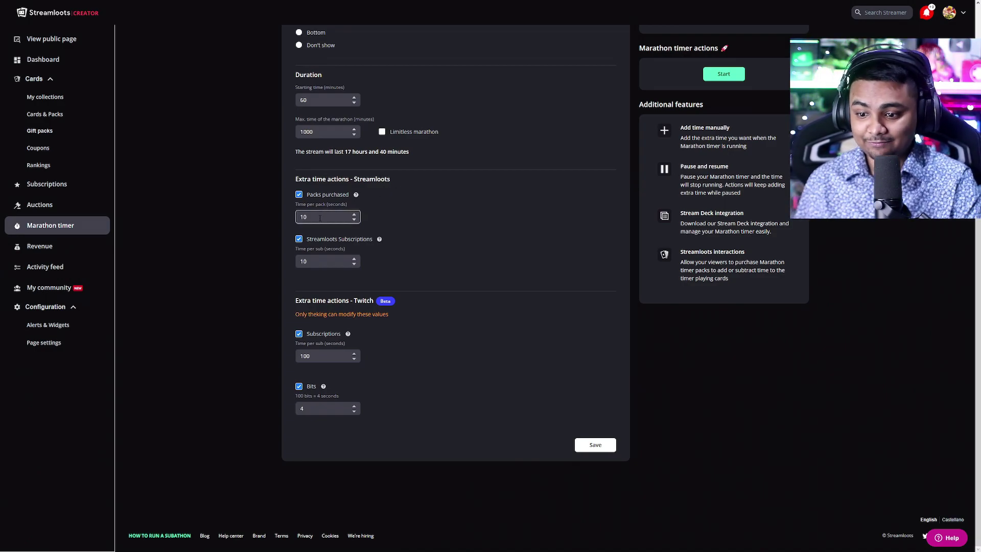
pyautogui.moveTo(321, 220); pyautogui.dragTo(276, 215)
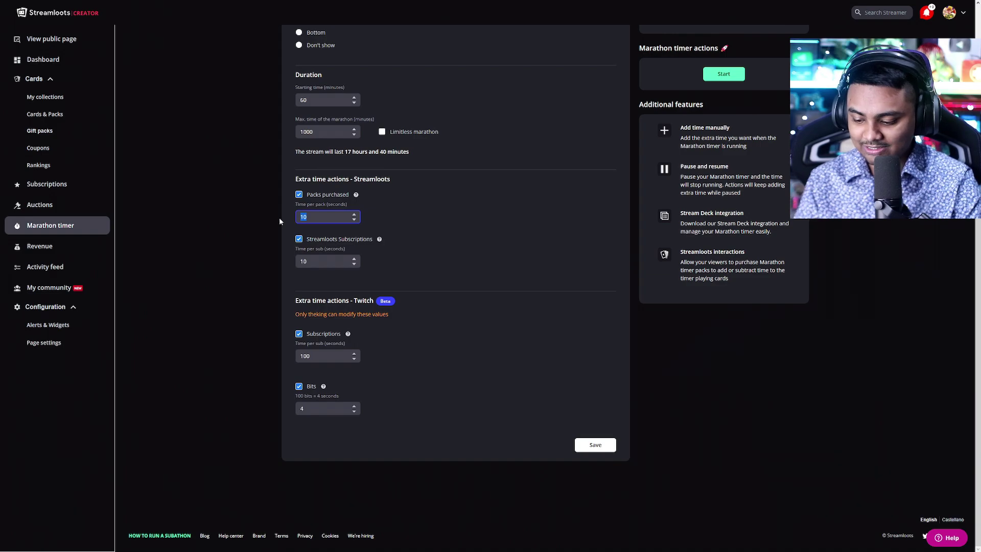
pyautogui.write('69')
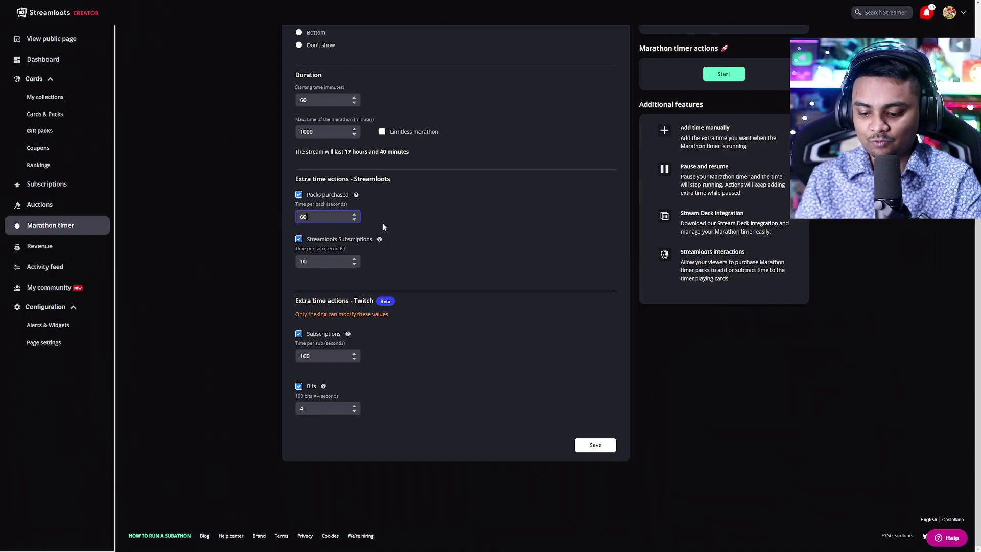
pyautogui.press('BackSpace')
pyautogui.write('0')
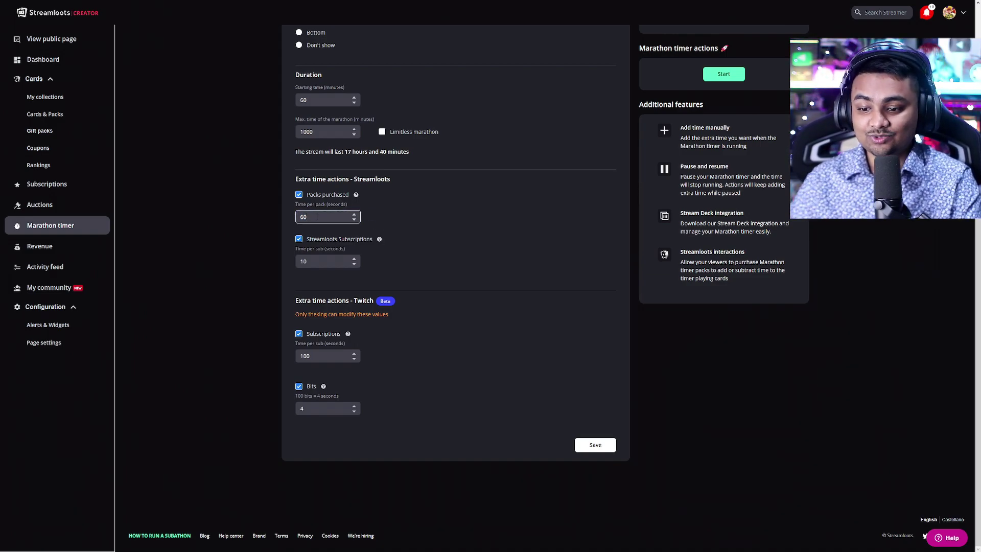
pyautogui.click(319, 261)
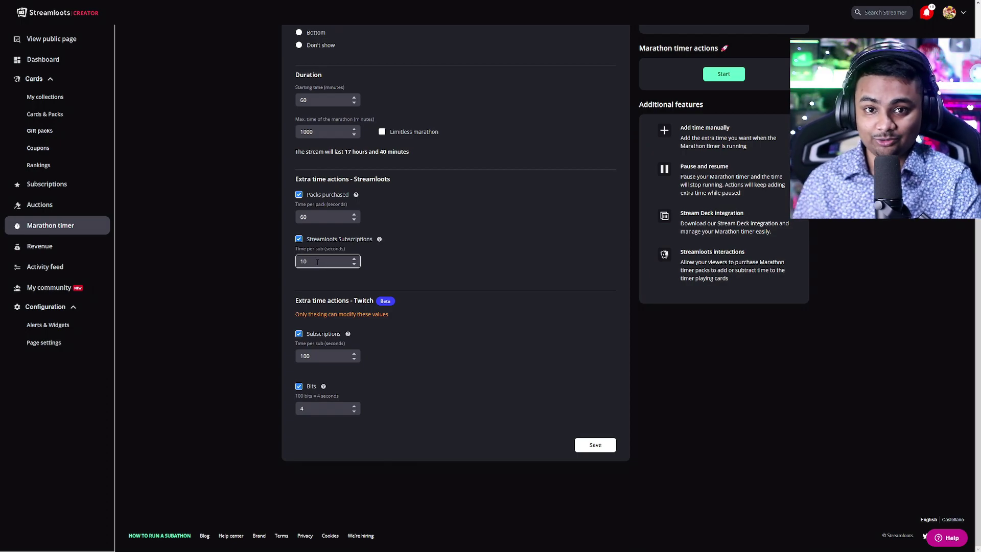
pyautogui.moveTo(317, 261); pyautogui.dragTo(264, 262)
pyautogui.write('60')
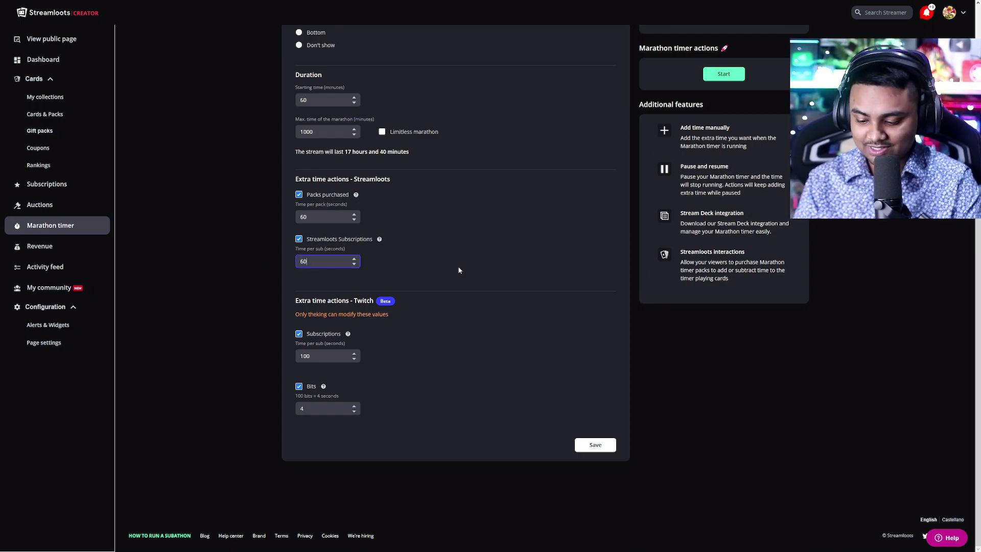
pyautogui.click(457, 268)
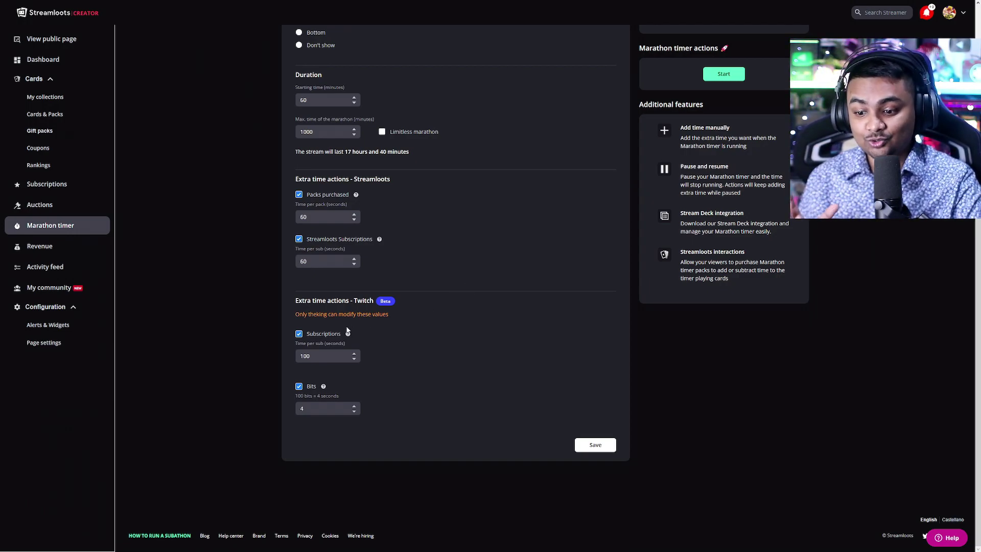
pyautogui.click(346, 352)
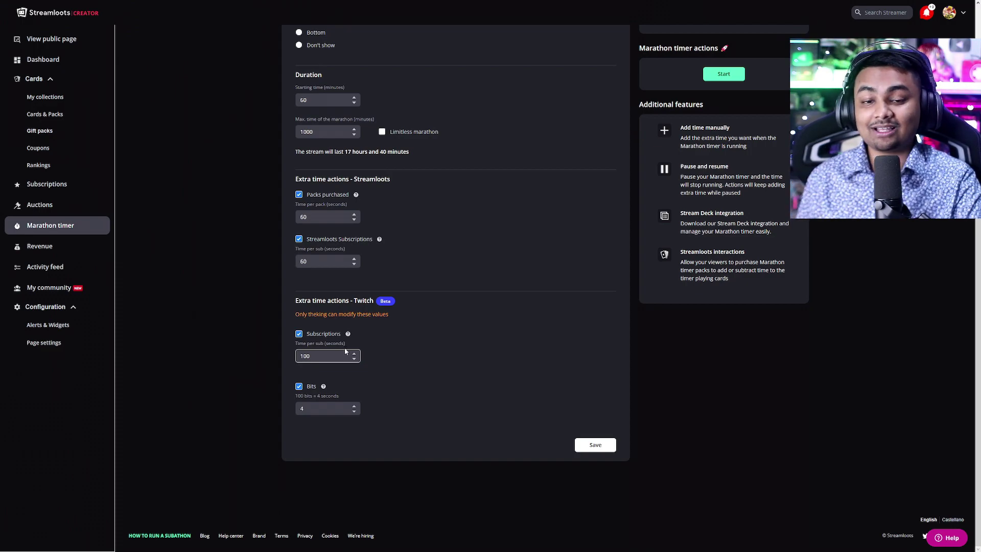
# Set the Twitch bits reward to 60 seconds per 100 bits.
pyautogui.moveTo(341, 355); pyautogui.dragTo(281, 361)
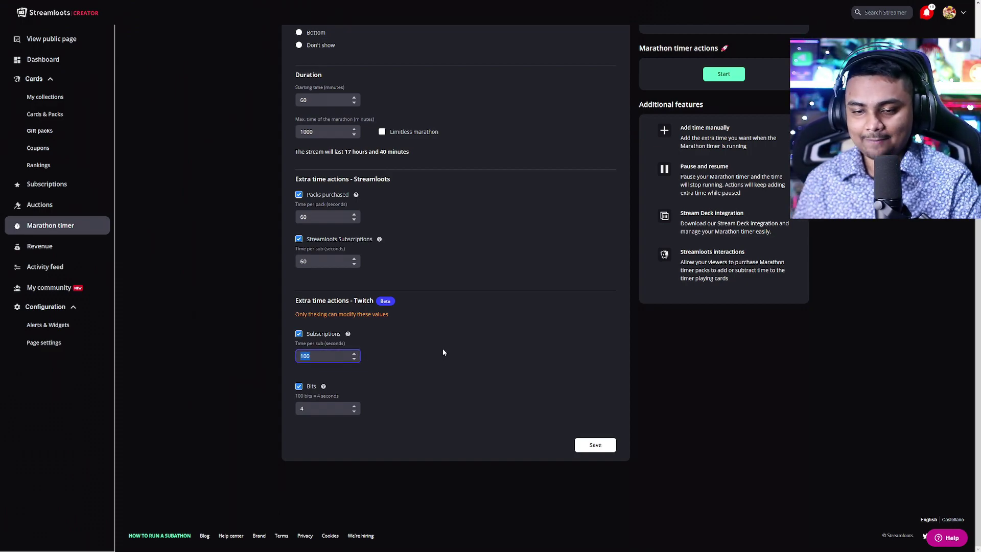
pyautogui.write('60')
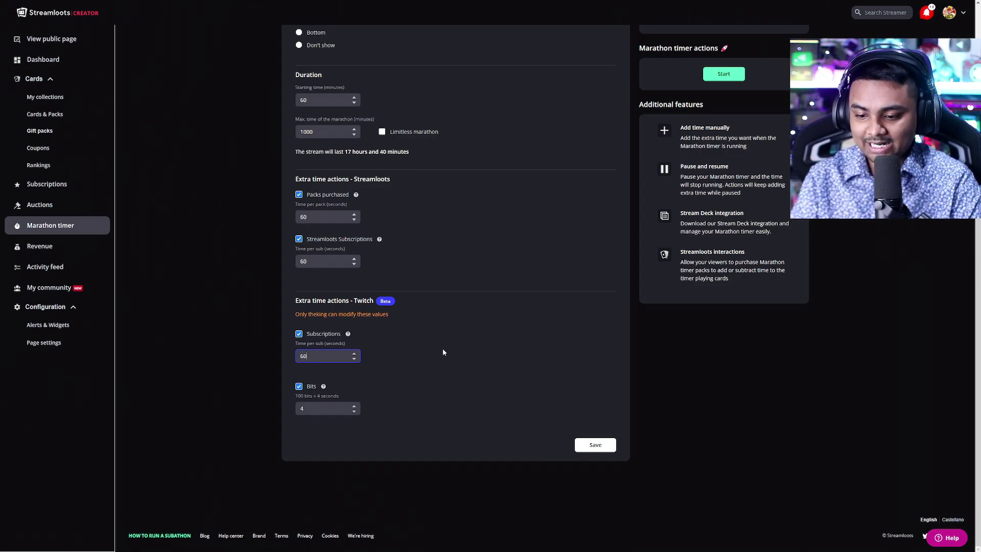
pyautogui.click(327, 409)
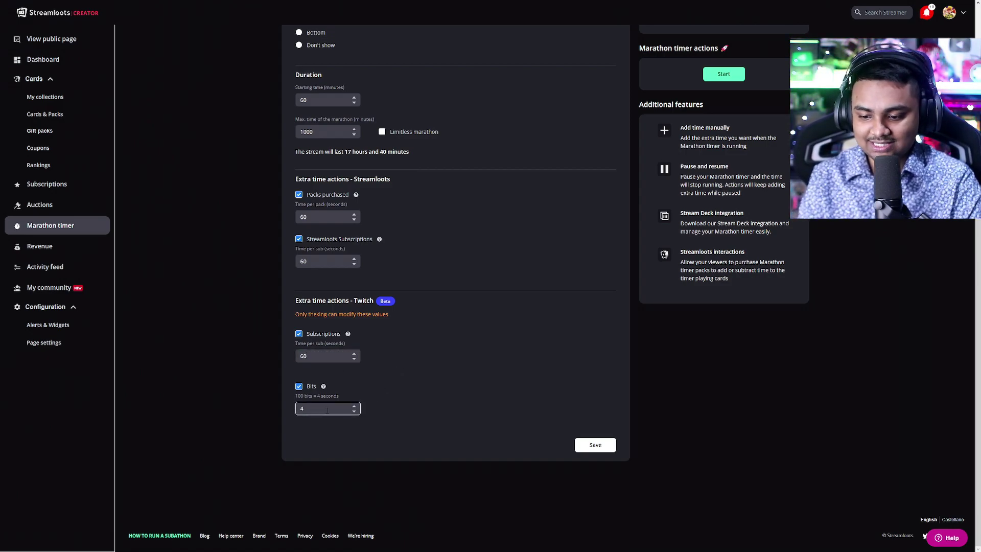
pyautogui.press('BackSpace')
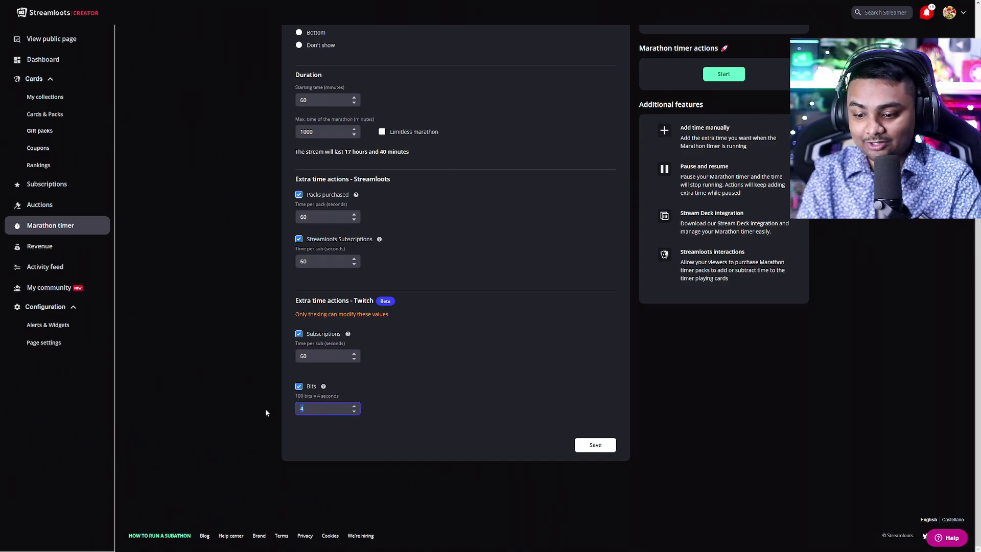
pyautogui.write('70')
pyautogui.press('BackSpace')
pyautogui.press('BackSpace')
pyautogui.write('60')
pyautogui.click(373, 418)
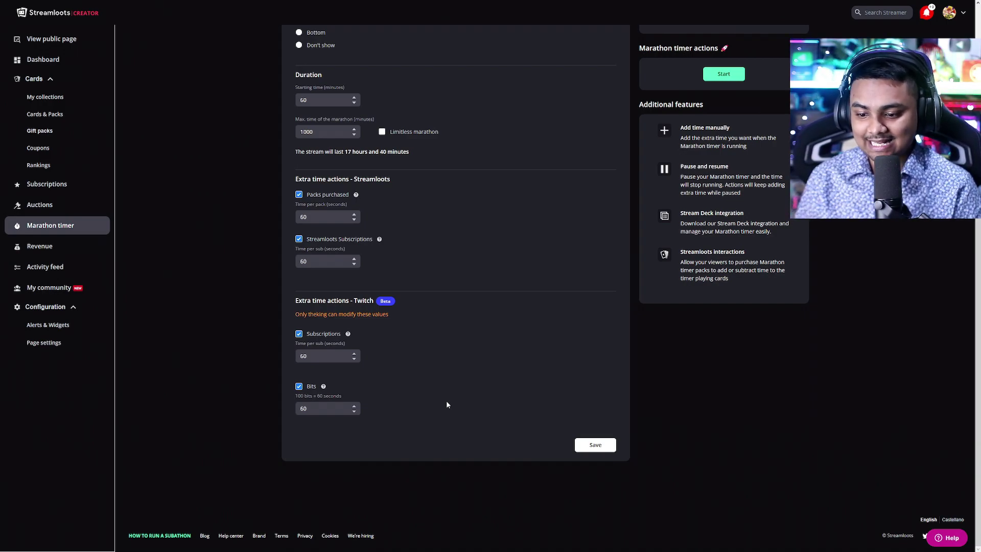
# Change the Twitch time per sub to 300 seconds and save the timer settings.
pyautogui.moveTo(319, 356); pyautogui.dragTo(285, 348)
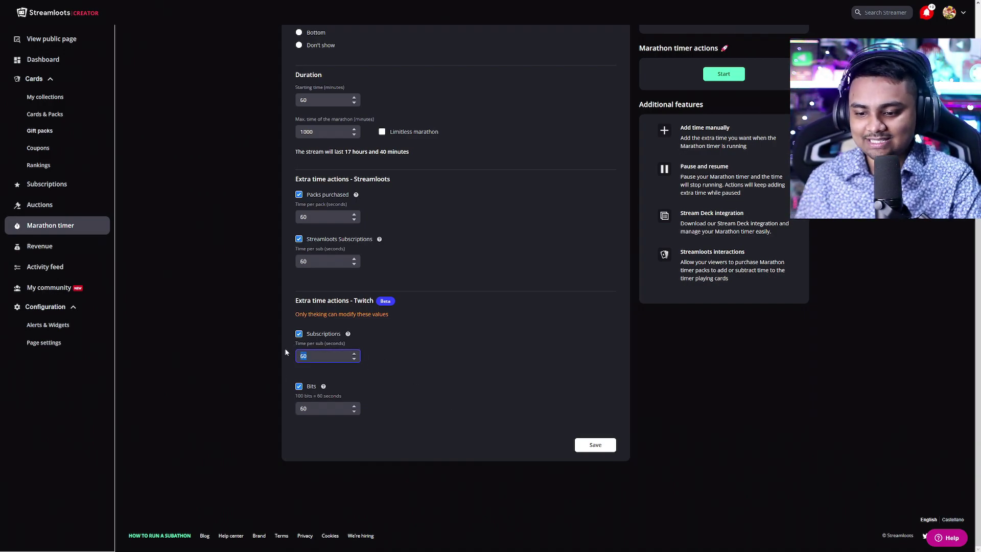
pyautogui.write('300')
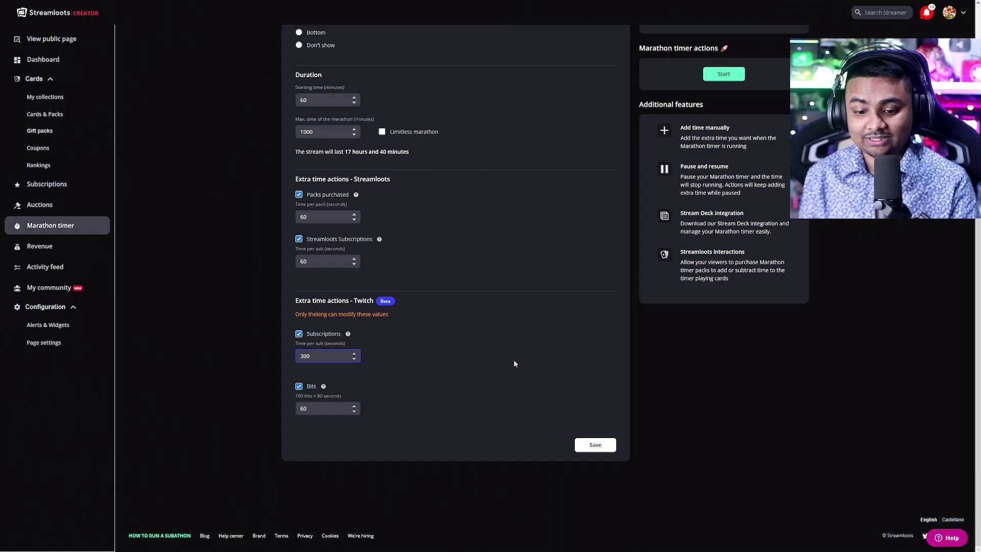
pyautogui.click(602, 442)
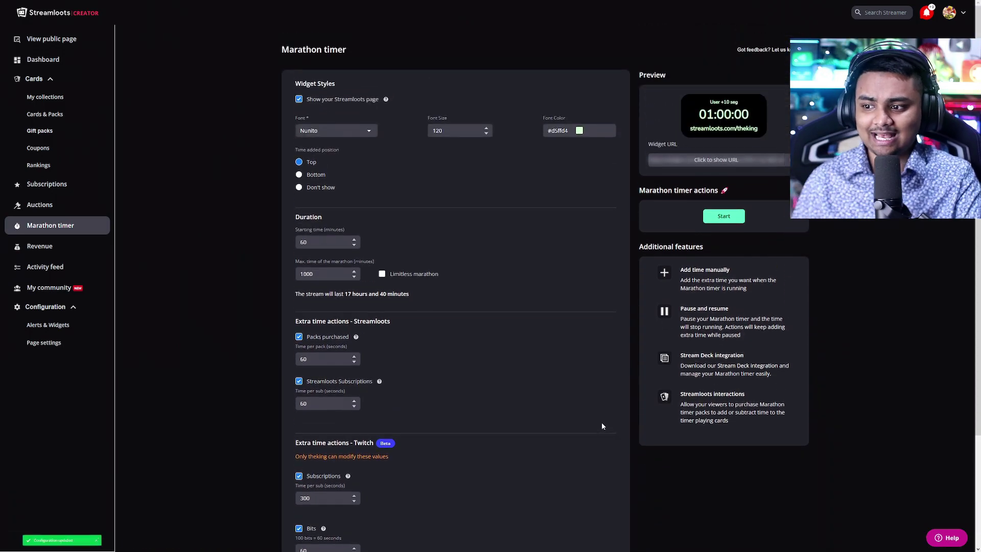
# Start a new custom card in the Dead By Daylight Collection.
pyautogui.click(76, 97)
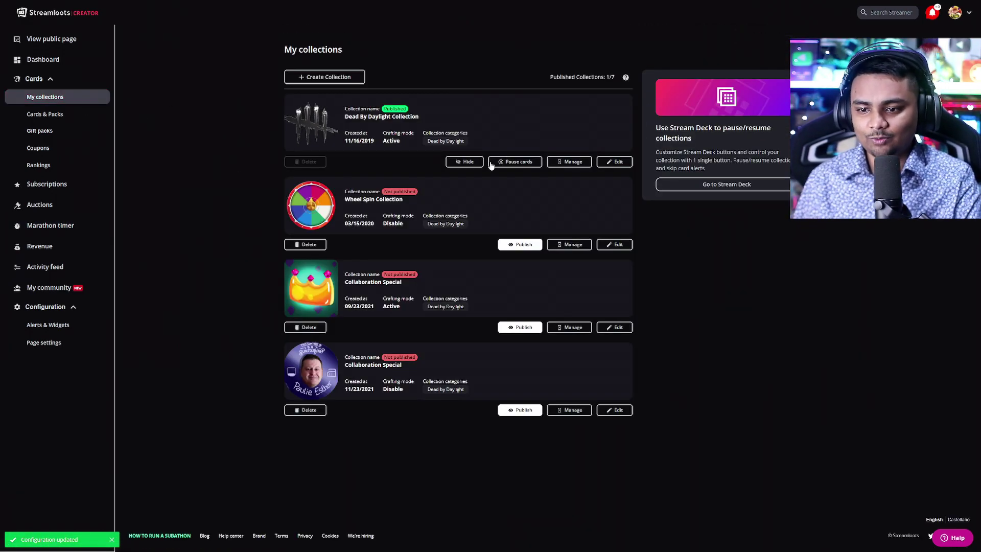
pyautogui.click(612, 160)
pyautogui.click(560, 123)
pyautogui.click(572, 163)
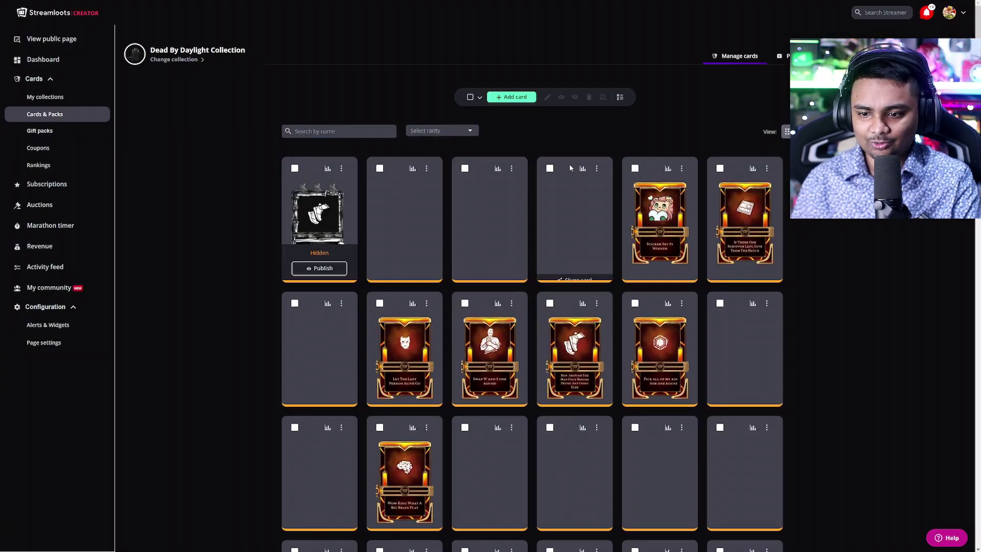
pyautogui.click(509, 98)
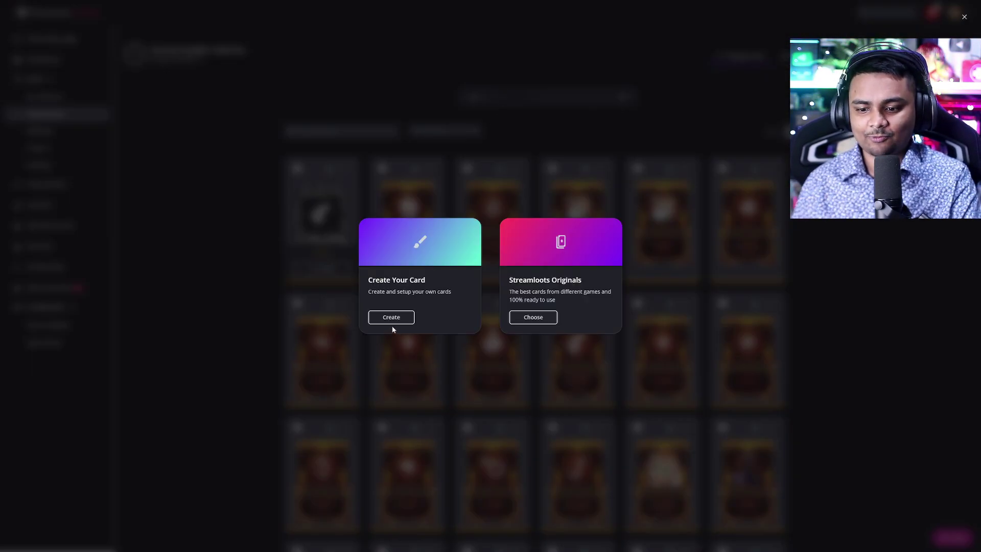
pyautogui.click(539, 318)
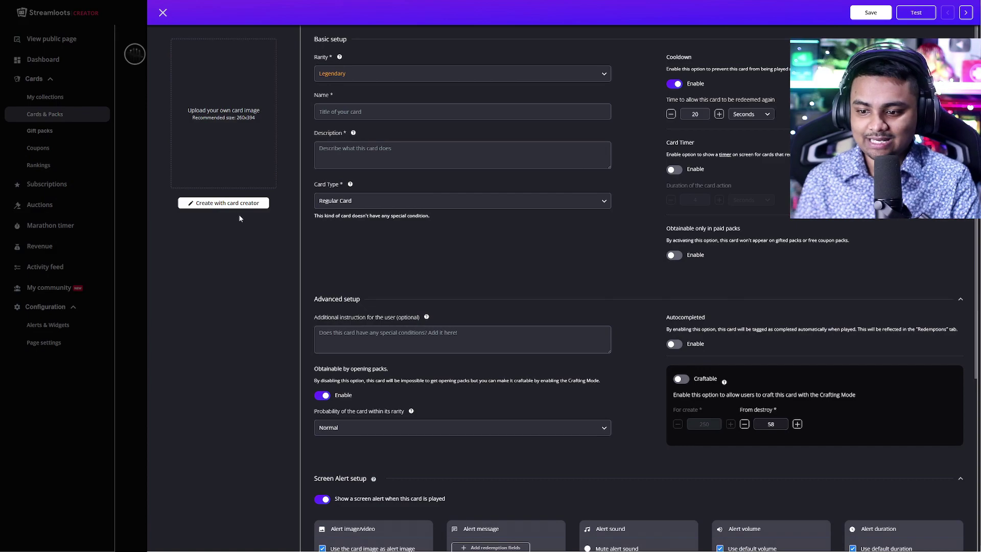
pyautogui.click(238, 209)
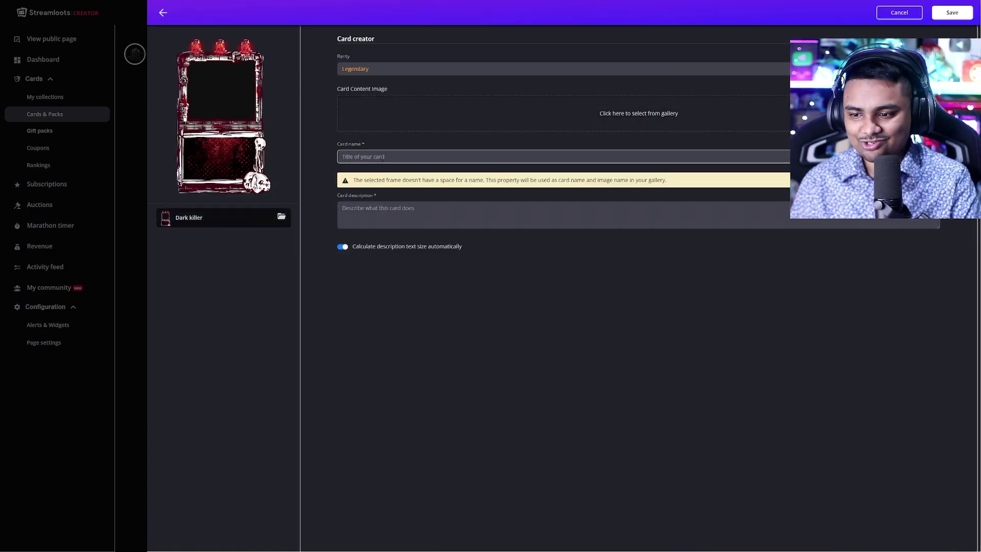
# Name the card 'Add Time', reuse 'Add Time' as its description, and save the design.
pyautogui.click(365, 158)
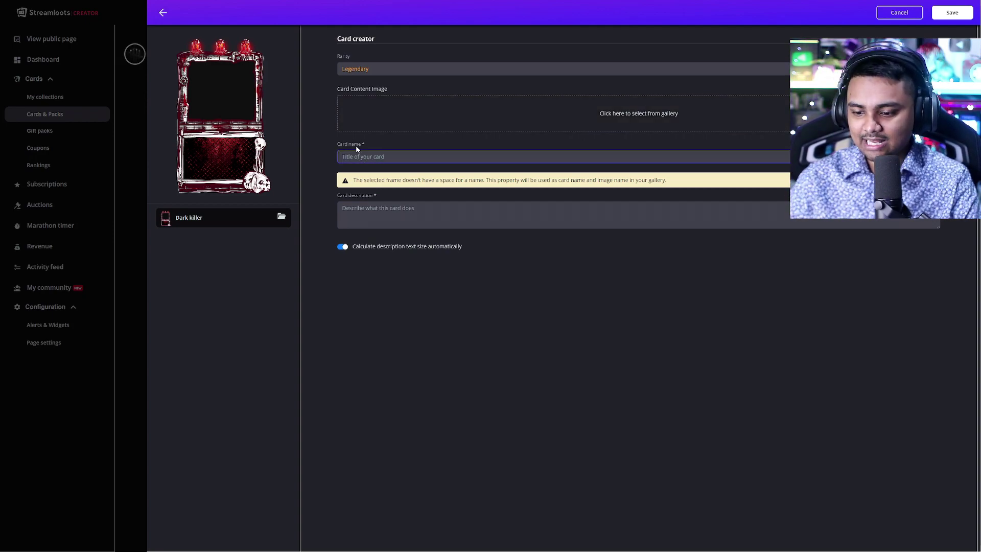
pyautogui.write('Add Tim')
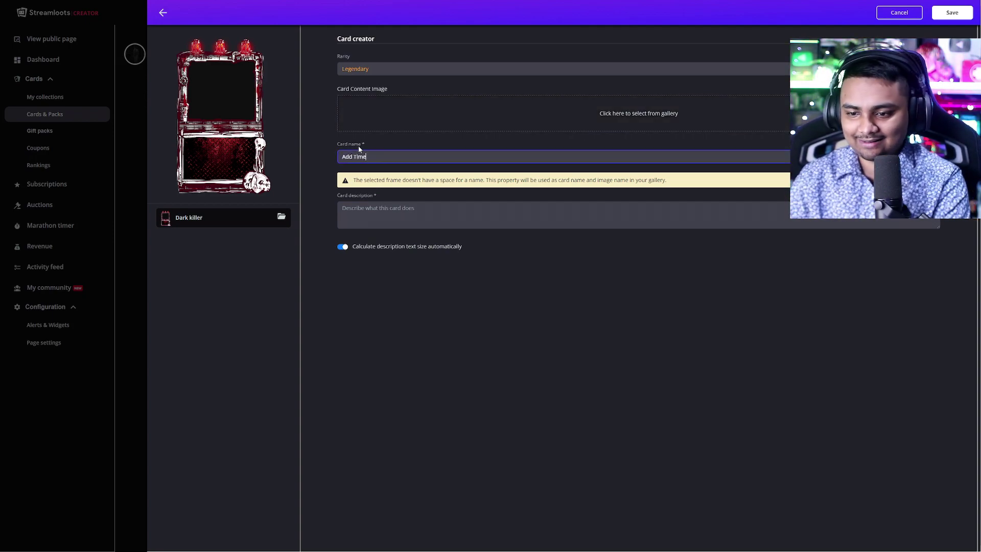
pyautogui.write('e')
pyautogui.hotkey('ctrl', 'a')
pyautogui.hotkey('ctrl', 'c')
pyautogui.click(409, 221)
pyautogui.hotkey('ctrl', 'v')
pyautogui.click(440, 291)
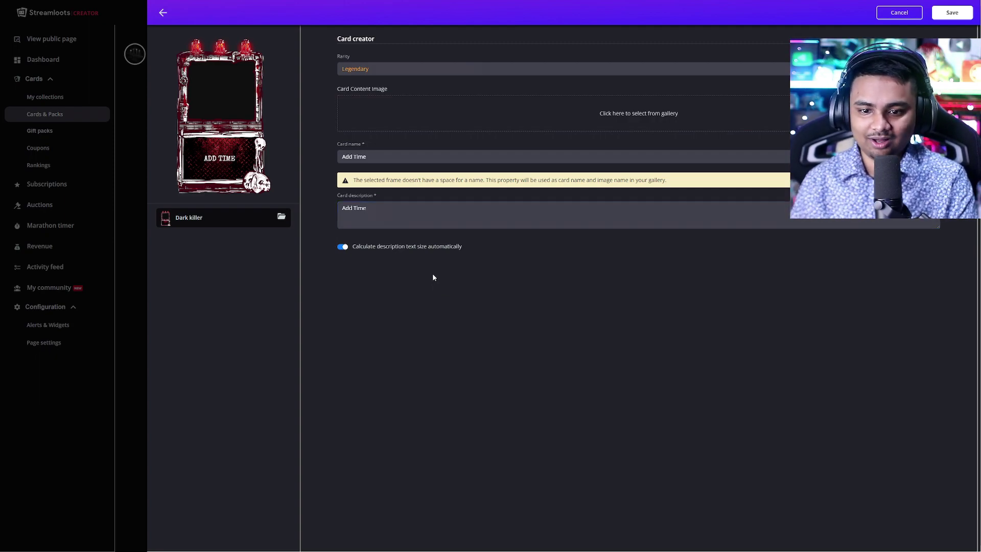
pyautogui.click(966, 15)
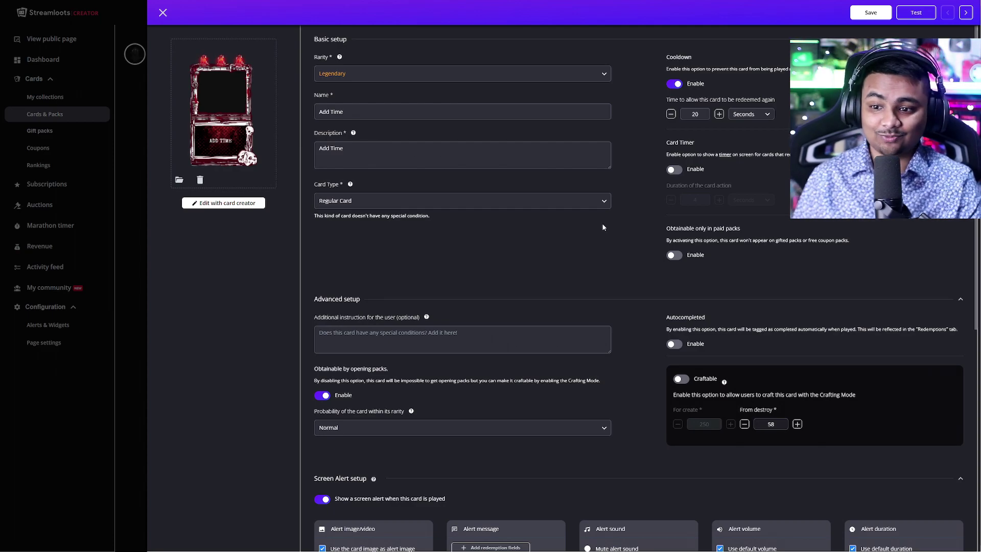
# Add the Marathon - Add or Subtract Time integration to the card.
pyautogui.scroll(-5, 607, 217)
pyautogui.scroll(-2, 613, 217)
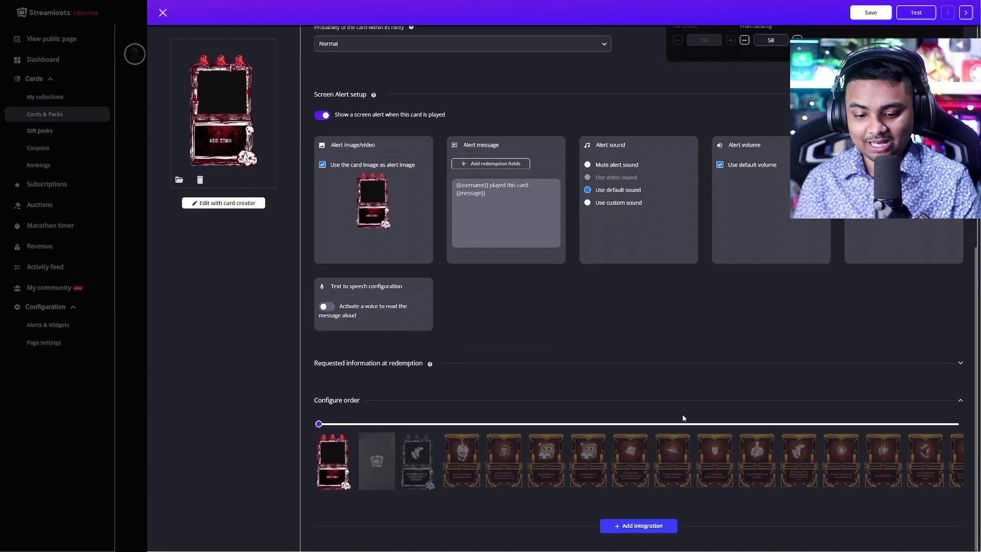
pyautogui.click(616, 526)
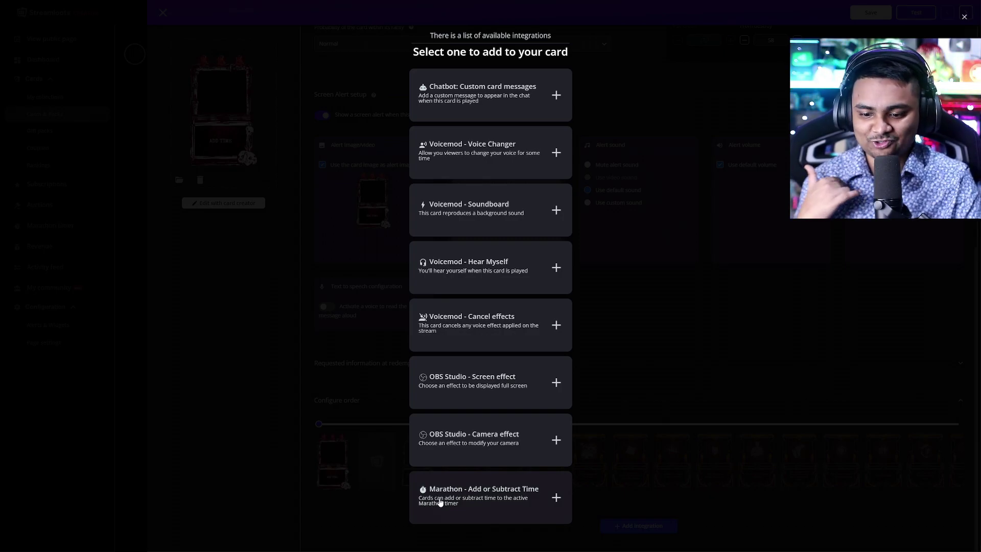
pyautogui.click(439, 500)
# Configure the integration to subtract 20 seconds from the timer.
pyautogui.scroll(-3, 518, 306)
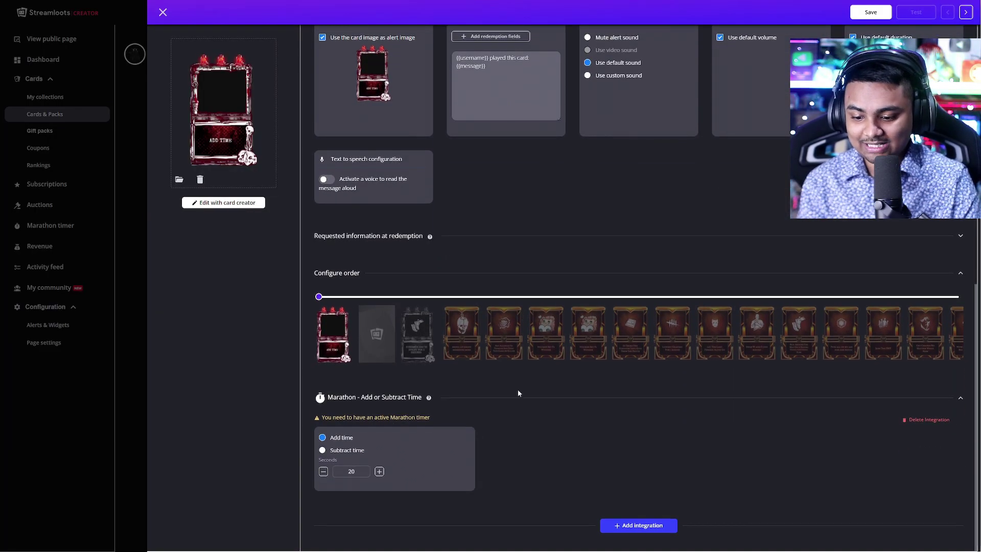
pyautogui.click(337, 450)
pyautogui.click(348, 438)
pyautogui.moveTo(358, 471); pyautogui.dragTo(338, 468)
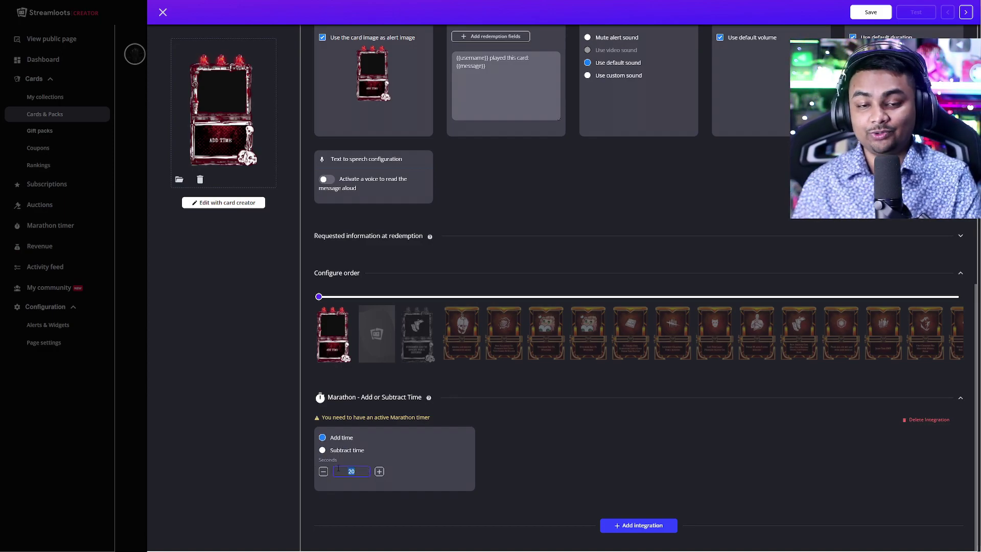
pyautogui.write('60')
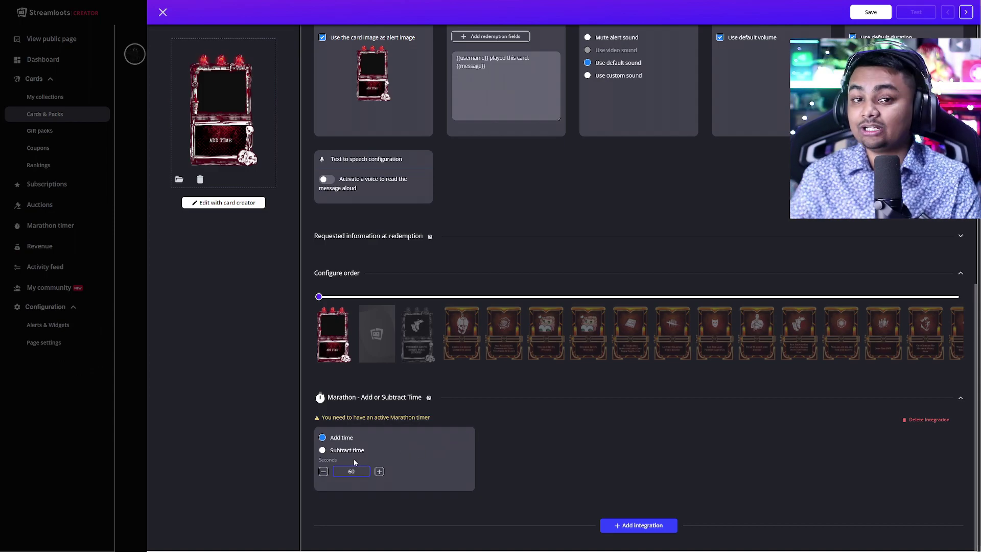
pyautogui.press('BackSpace')
pyautogui.press('BackSpace')
pyautogui.write('20')
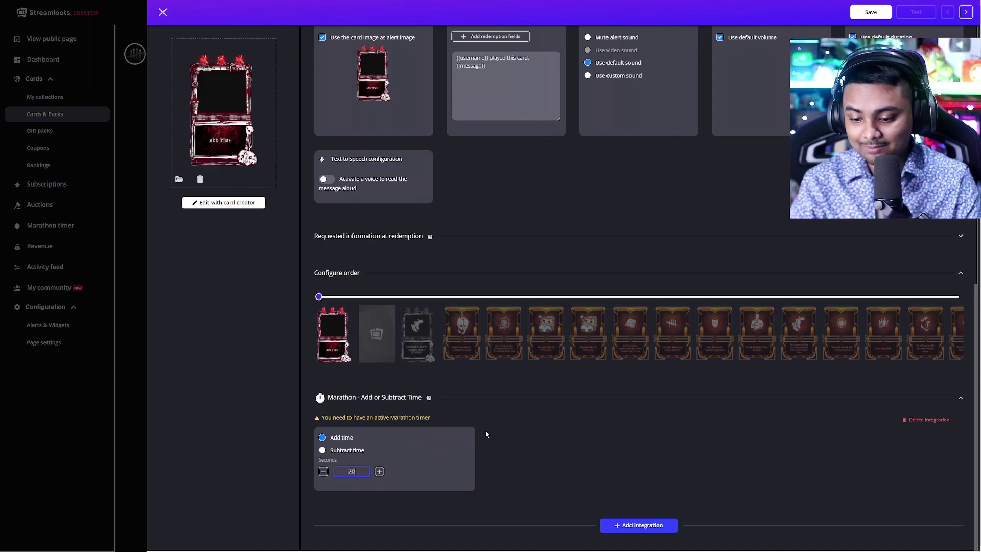
pyautogui.click(356, 450)
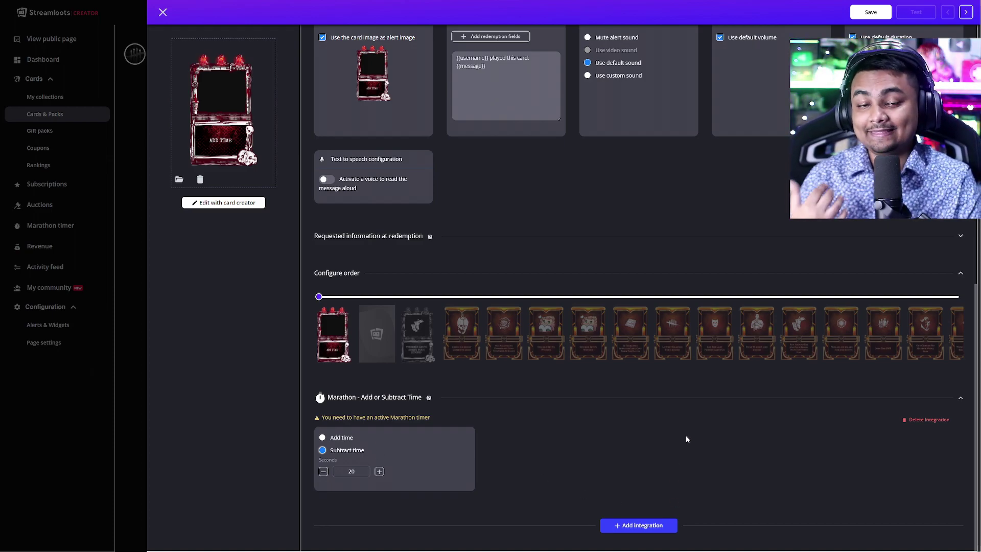
pyautogui.scroll(10, 685, 435)
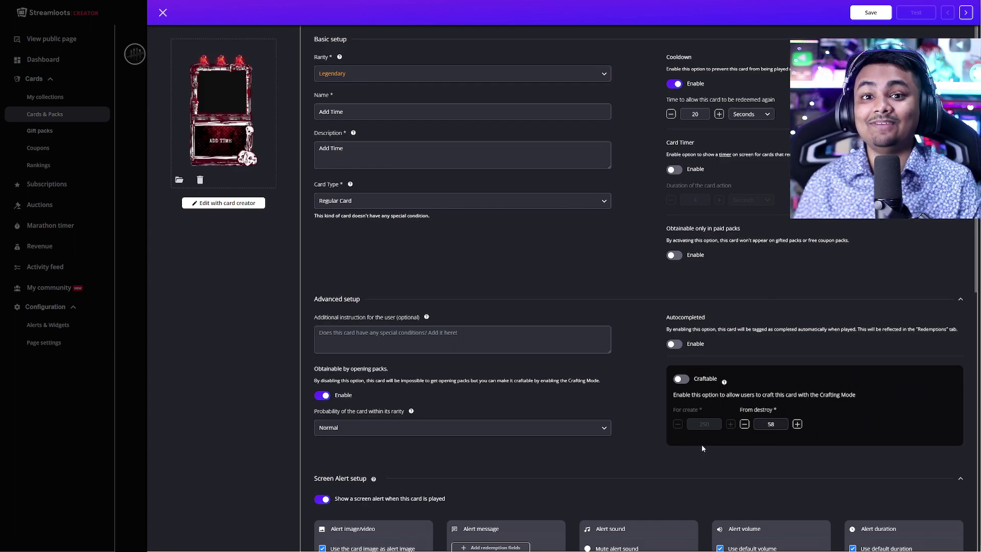
# Save the Add Time card with its 20-second marathon subtraction.
pyautogui.click(869, 11)
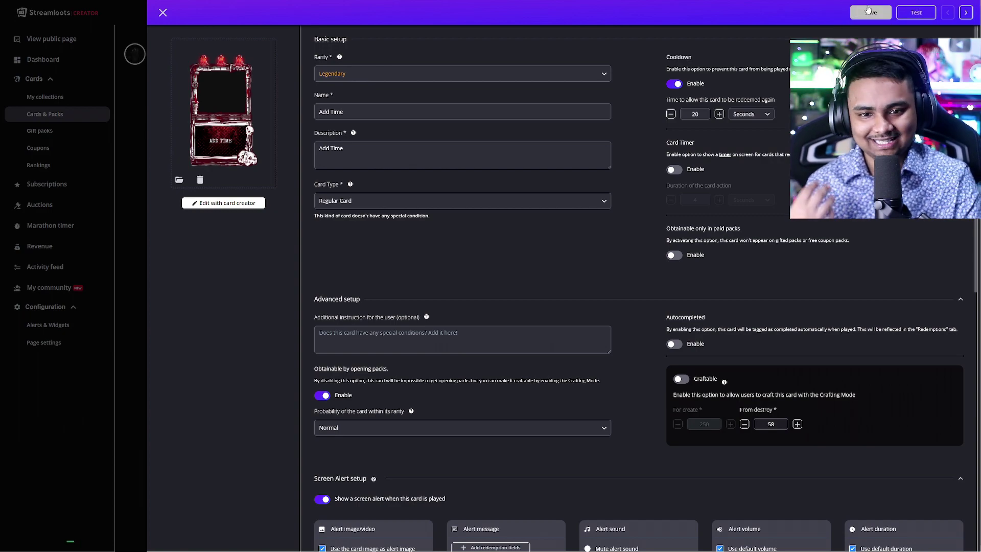